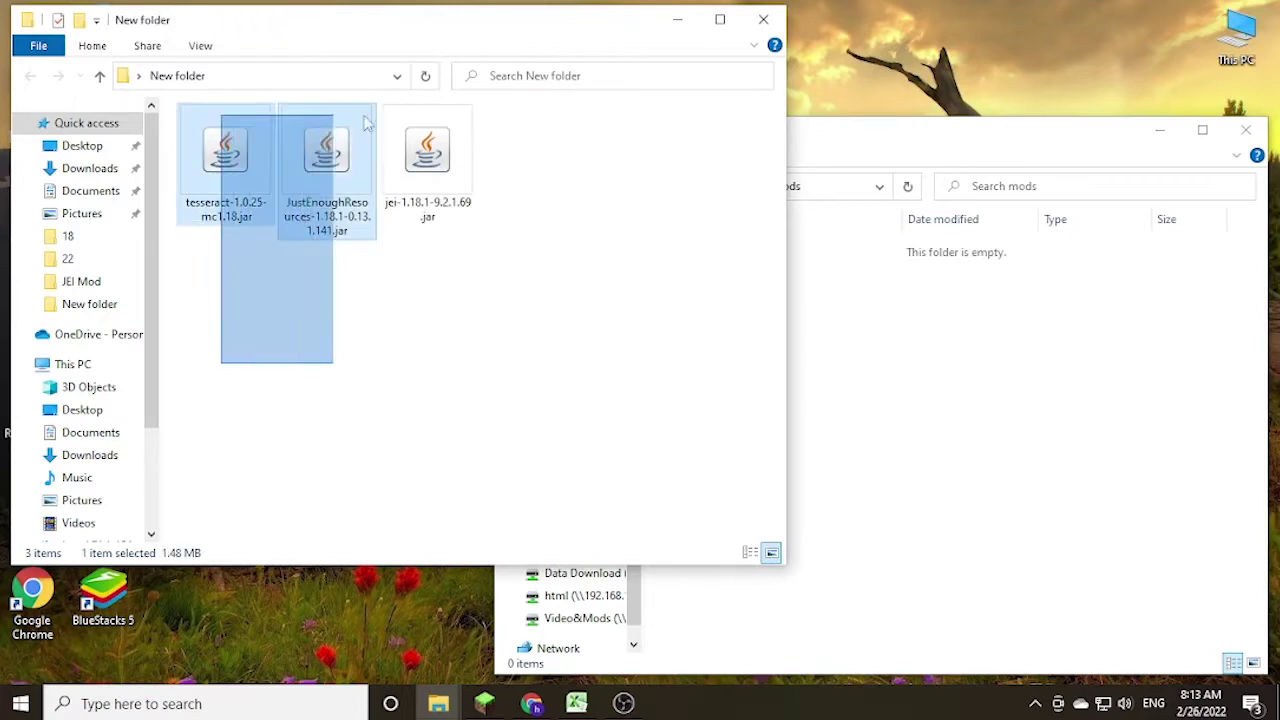
- Move the tesseract, JustEnoughResources and jei jar files from New folder into the .minecraft mods folder, and minimize New folder
{"action": "left_click_drag", "start_coordinate": [355, 175], "coordinate": [1038, 363]}
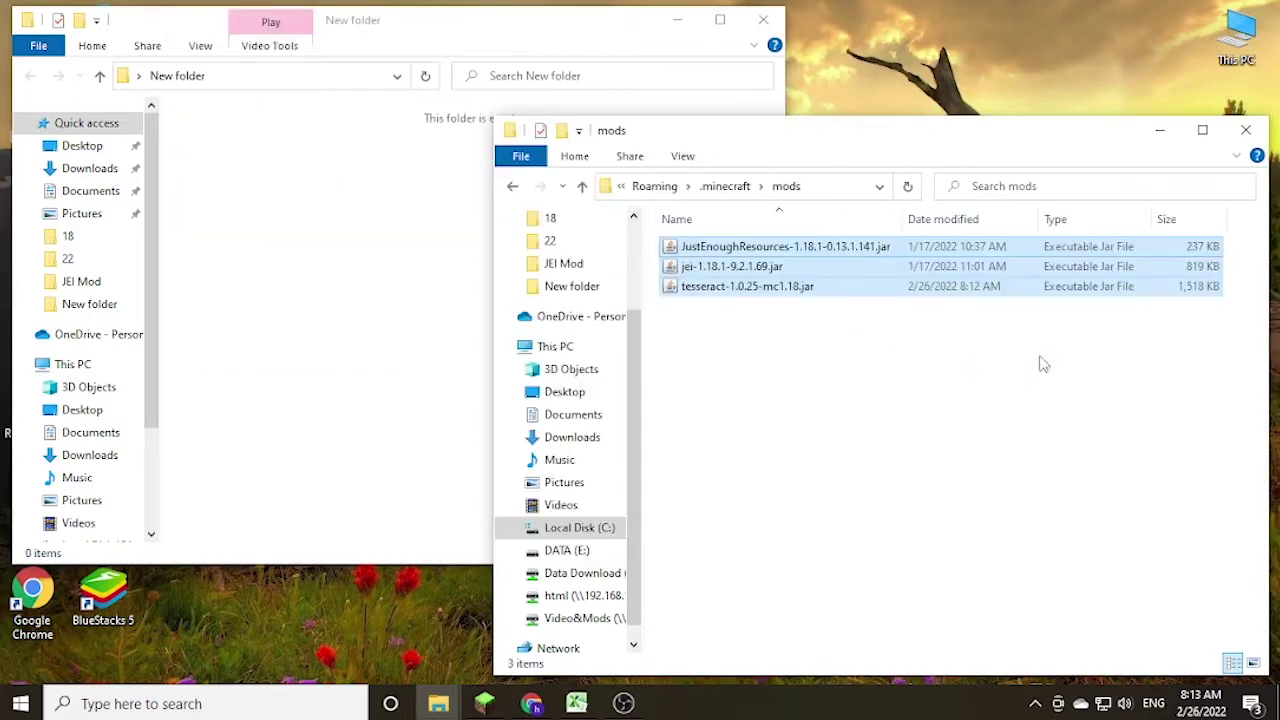
{"action": "left_click", "coordinate": [720, 360]}
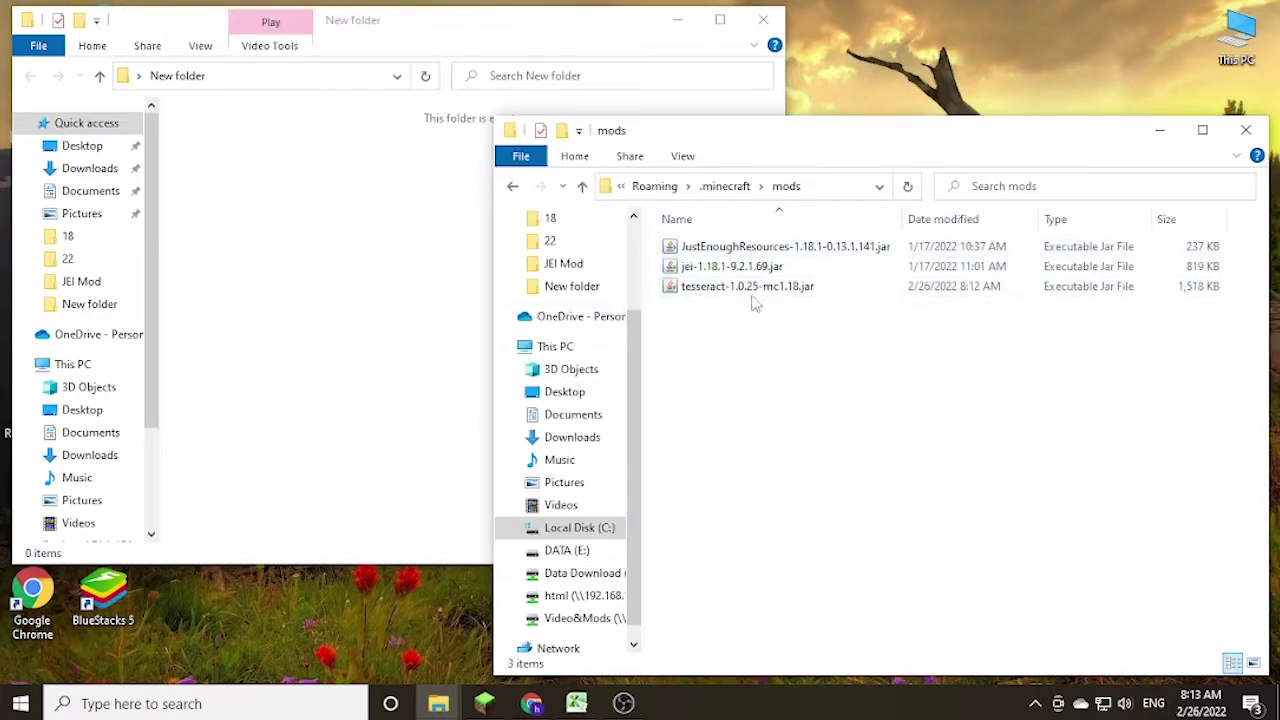
{"action": "left_click", "coordinate": [370, 288]}
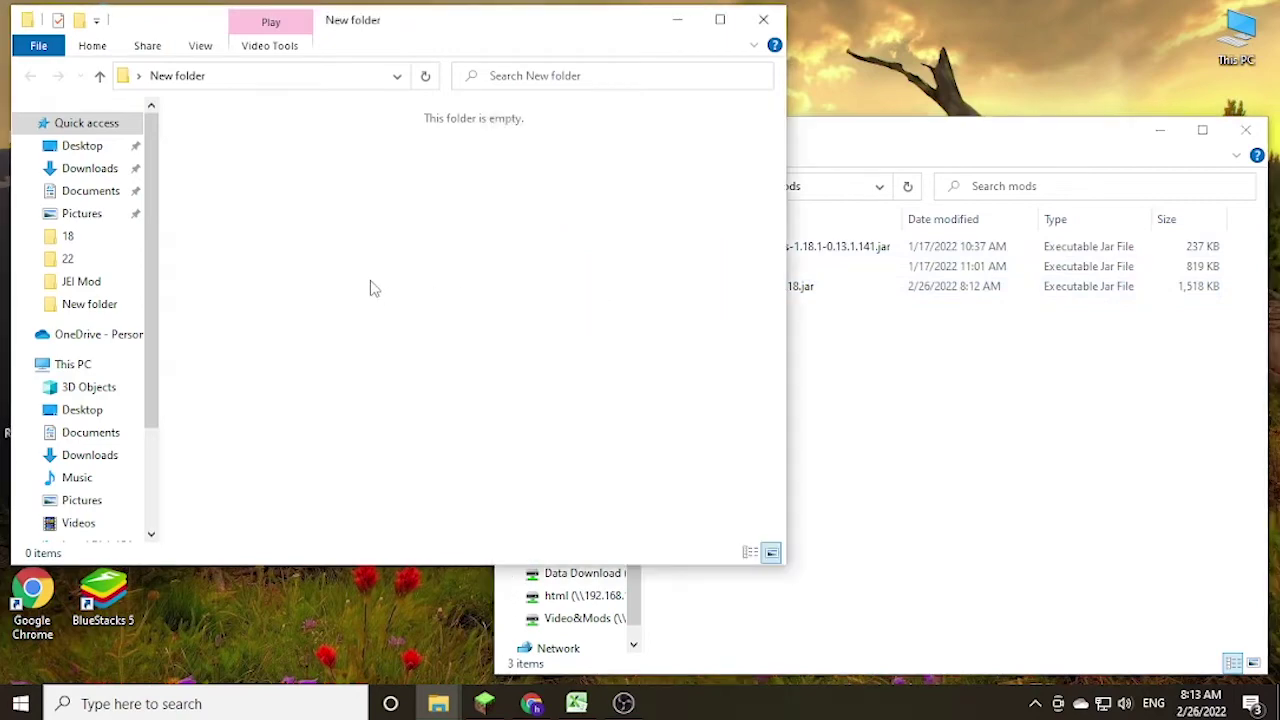
{"action": "left_click", "coordinate": [678, 20]}
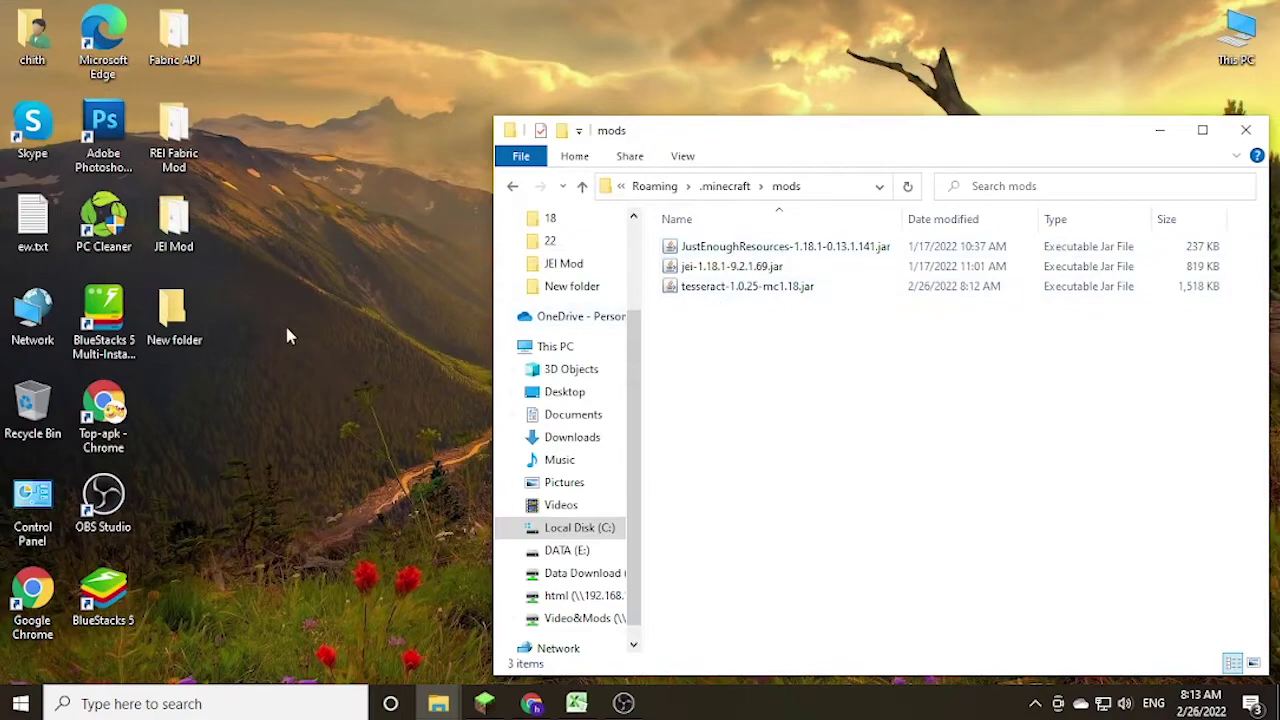
- Switch to the Minecraft Launcher, try to start the game with the Forge 1.18.1 profile, and dismiss the account notice
{"action": "left_click", "coordinate": [486, 703]}
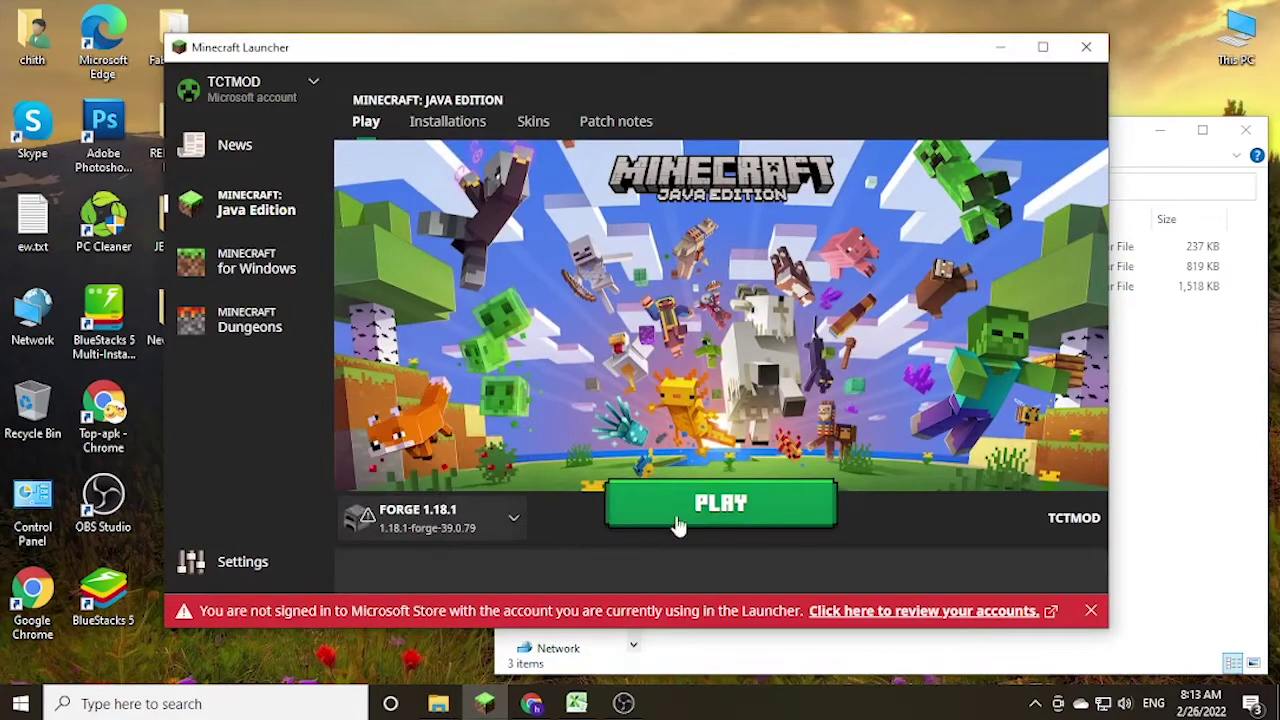
{"action": "left_click", "coordinate": [720, 510]}
{"action": "left_click", "coordinate": [1089, 610]}
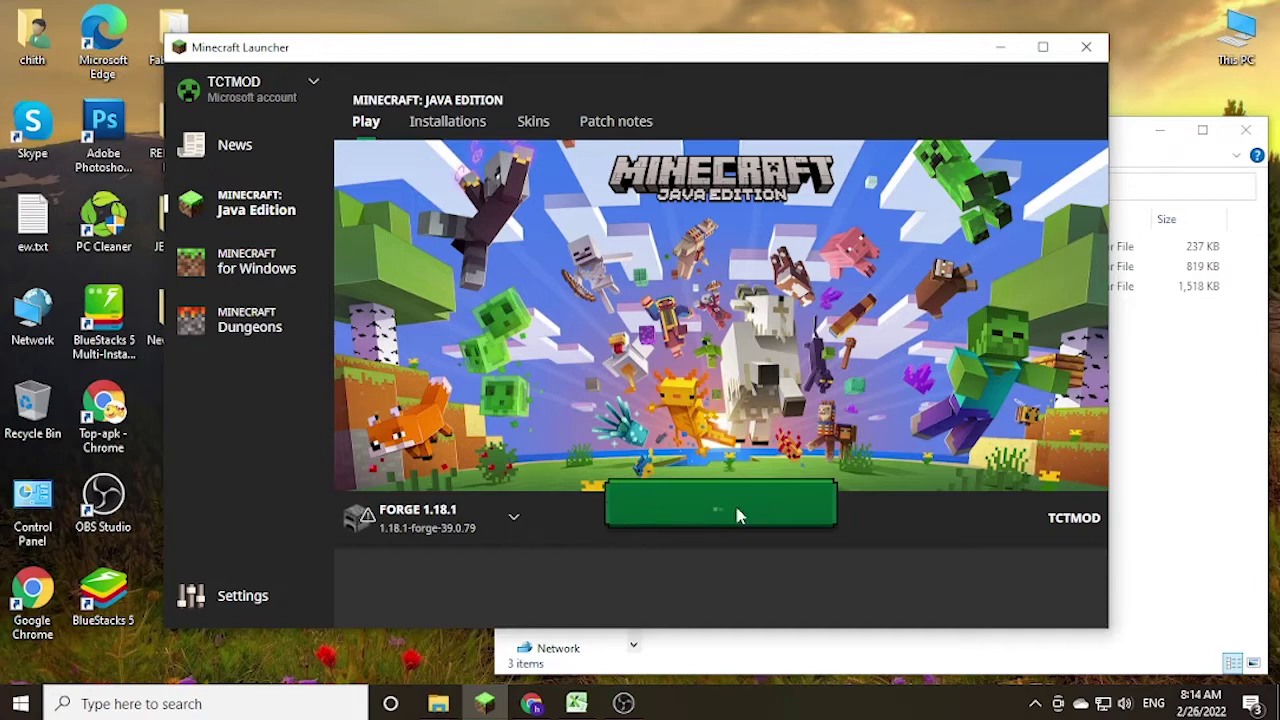
{"action": "left_click", "coordinate": [1035, 703]}
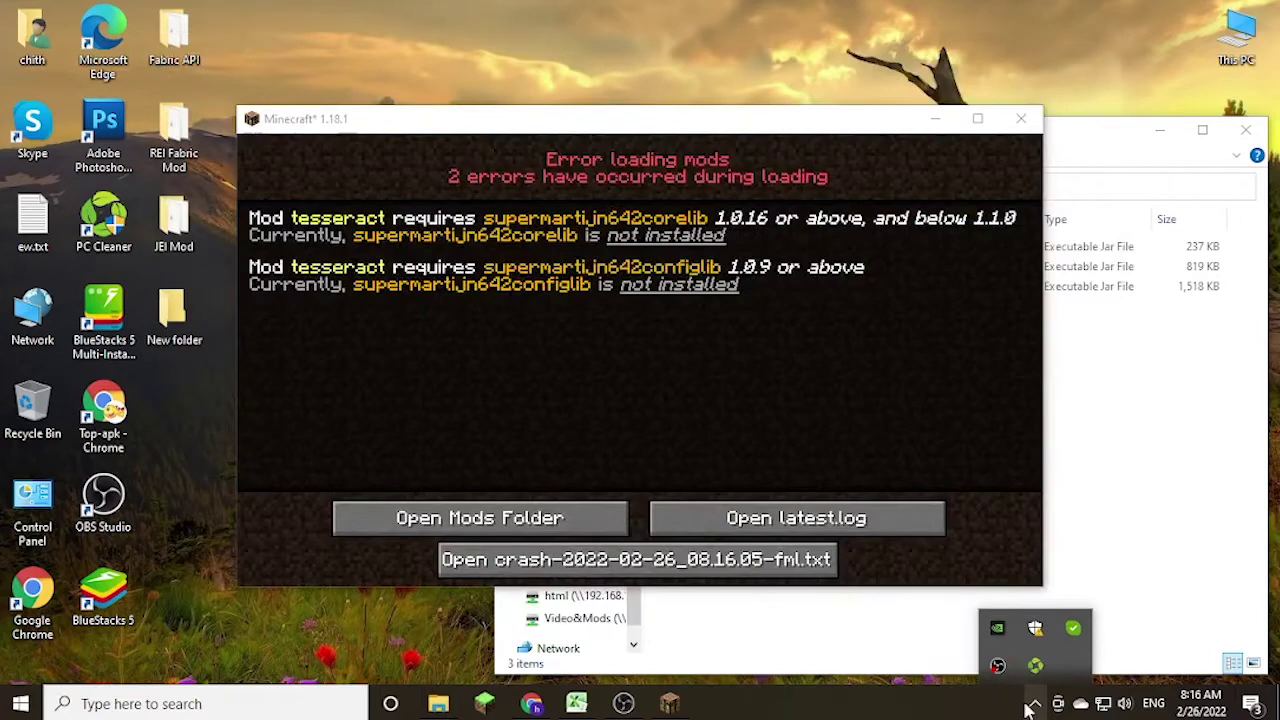
- Review the game's mod loading report and close the Minecraft 1.18.1 window
{"action": "left_click", "coordinate": [598, 317]}
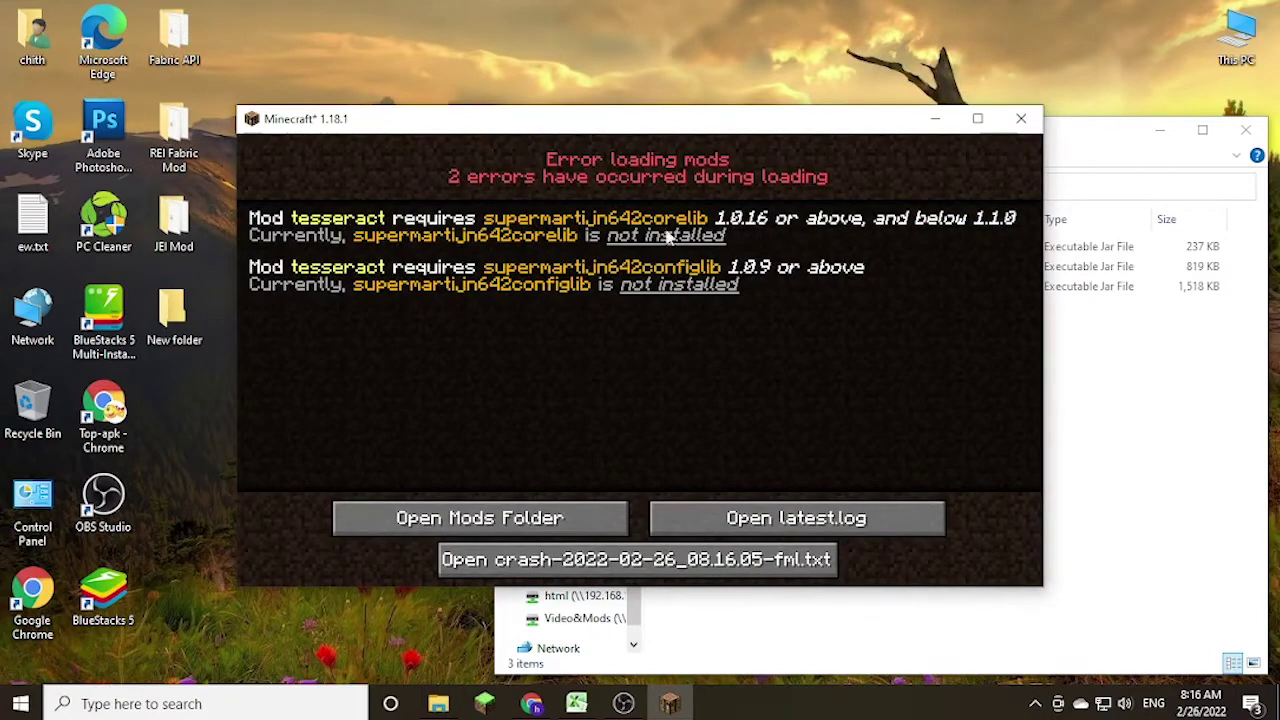
{"action": "left_click", "coordinate": [1036, 704]}
{"action": "left_click", "coordinate": [815, 365]}
{"action": "left_click", "coordinate": [1021, 118]}
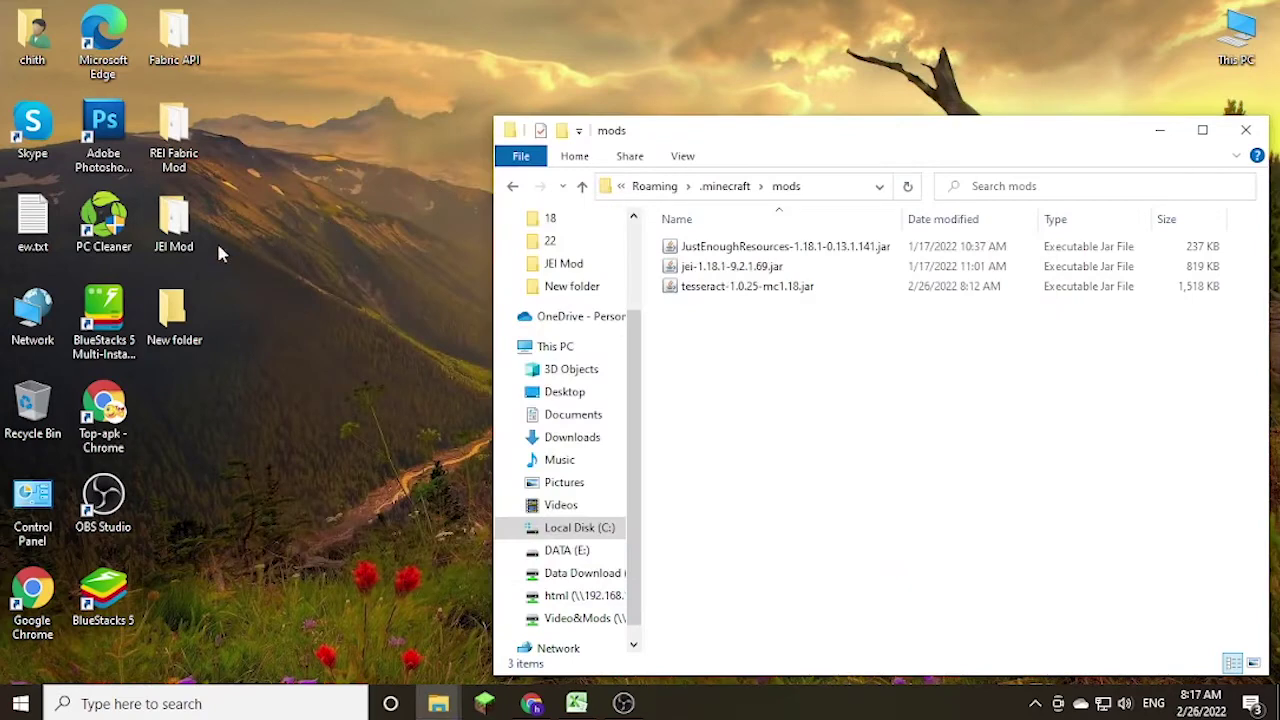
- Move the supermartijn642configlib and supermartijn642corelib jar files from the desktop's New folder into the mods folder, and minimize New folder
{"action": "double_click", "coordinate": [180, 306]}
{"action": "left_click_drag", "start_coordinate": [255, 305], "coordinate": [374, 106]}
{"action": "left_click_drag", "start_coordinate": [235, 180], "coordinate": [927, 410]}
{"action": "left_click", "coordinate": [331, 271]}
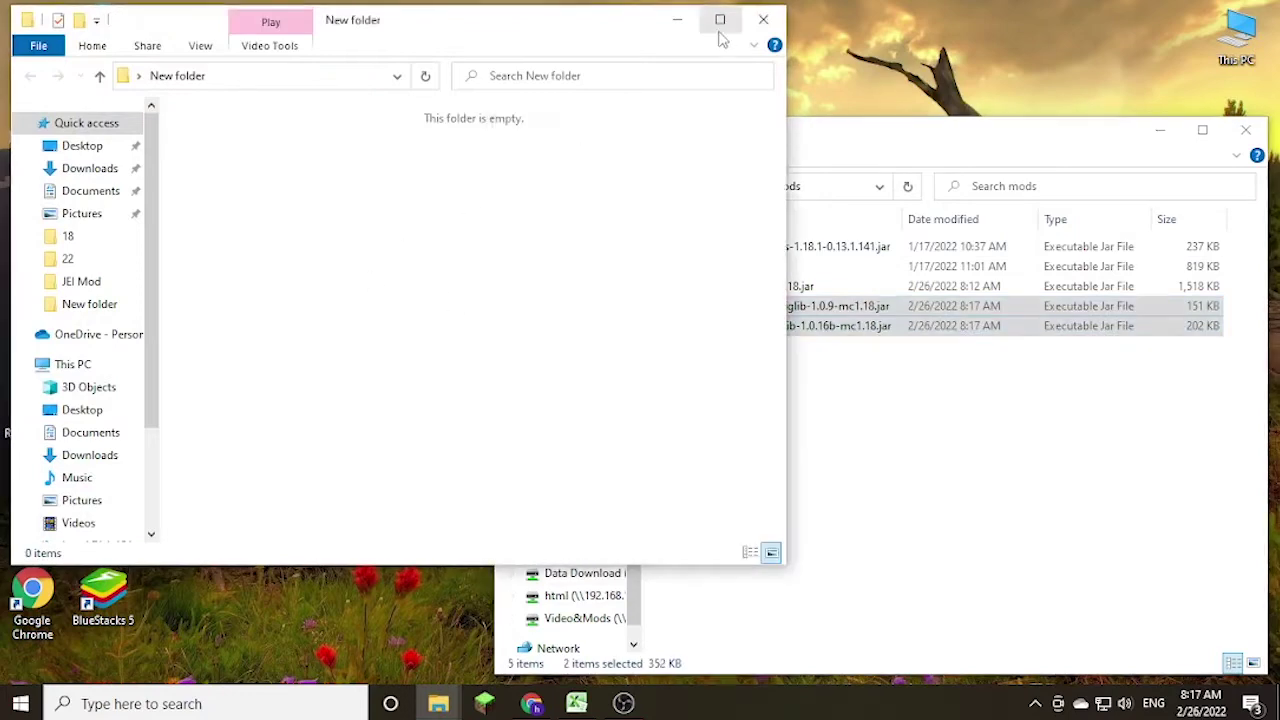
{"action": "left_click", "coordinate": [677, 24]}
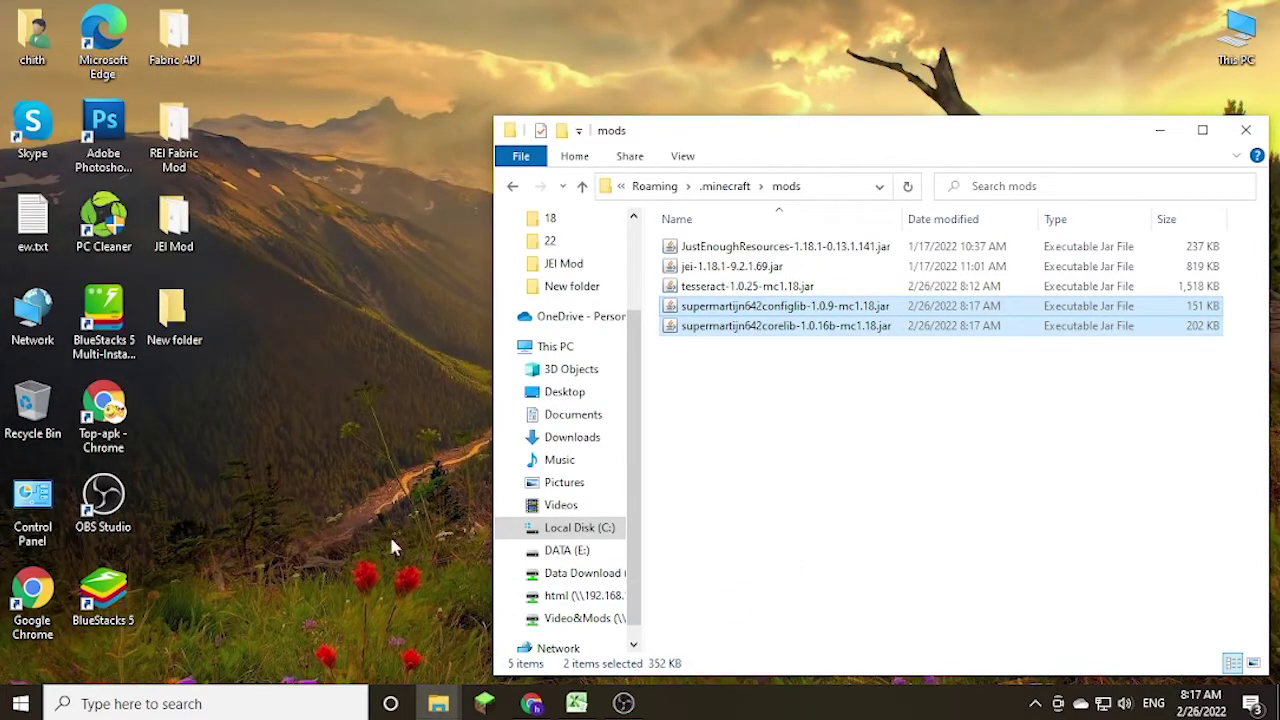
- Reopen the Minecraft Launcher and start the game with the Forge 1.18.1 profile
{"action": "left_click", "coordinate": [484, 703]}
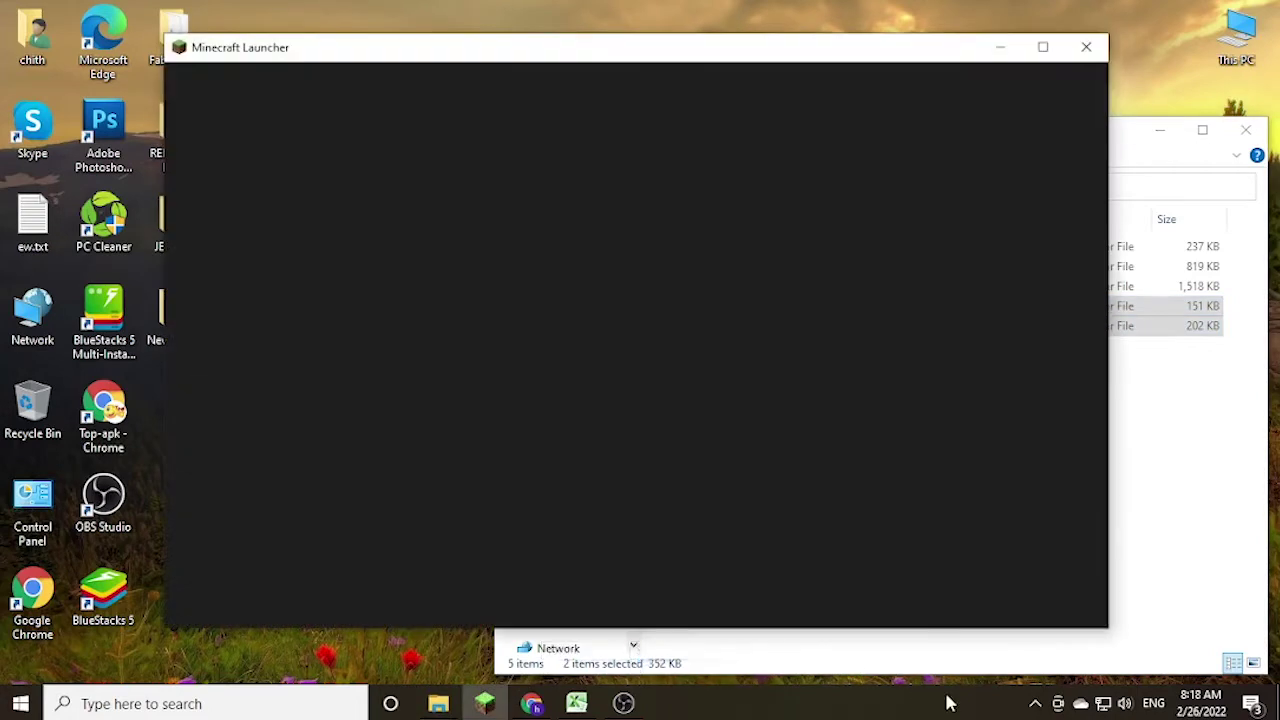
{"action": "left_click", "coordinate": [1035, 703]}
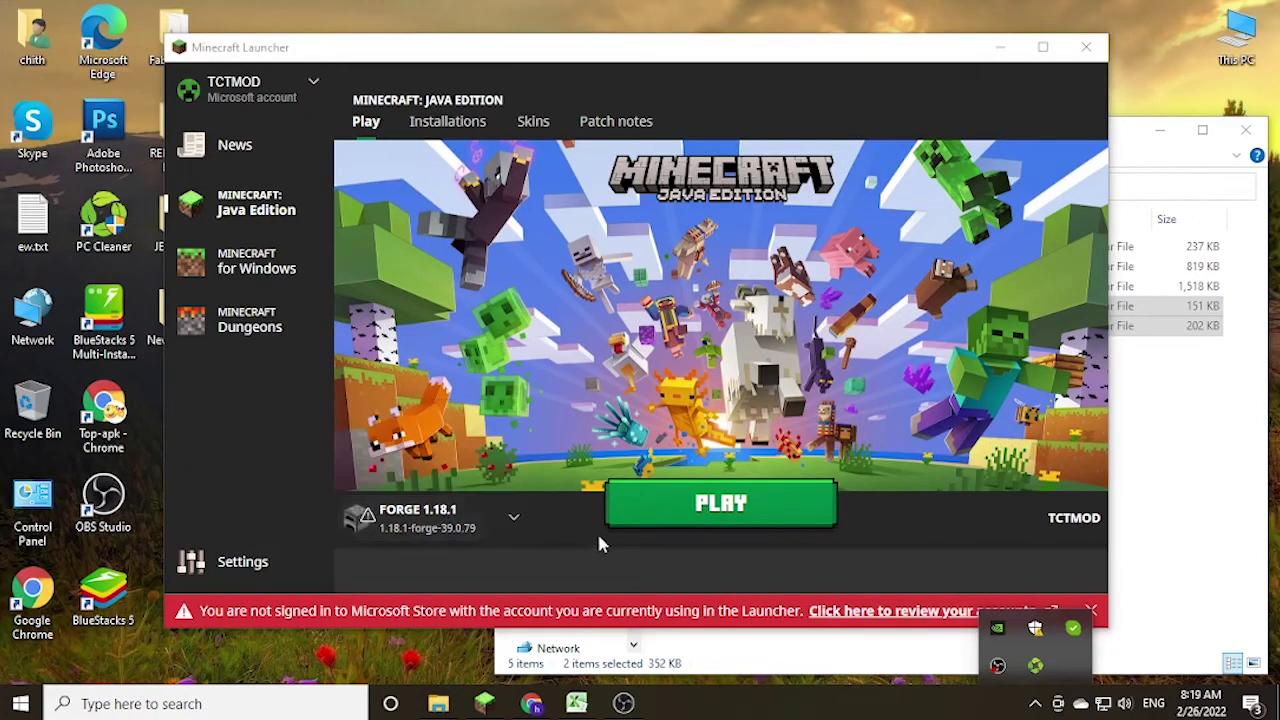
{"action": "left_click", "coordinate": [645, 510]}
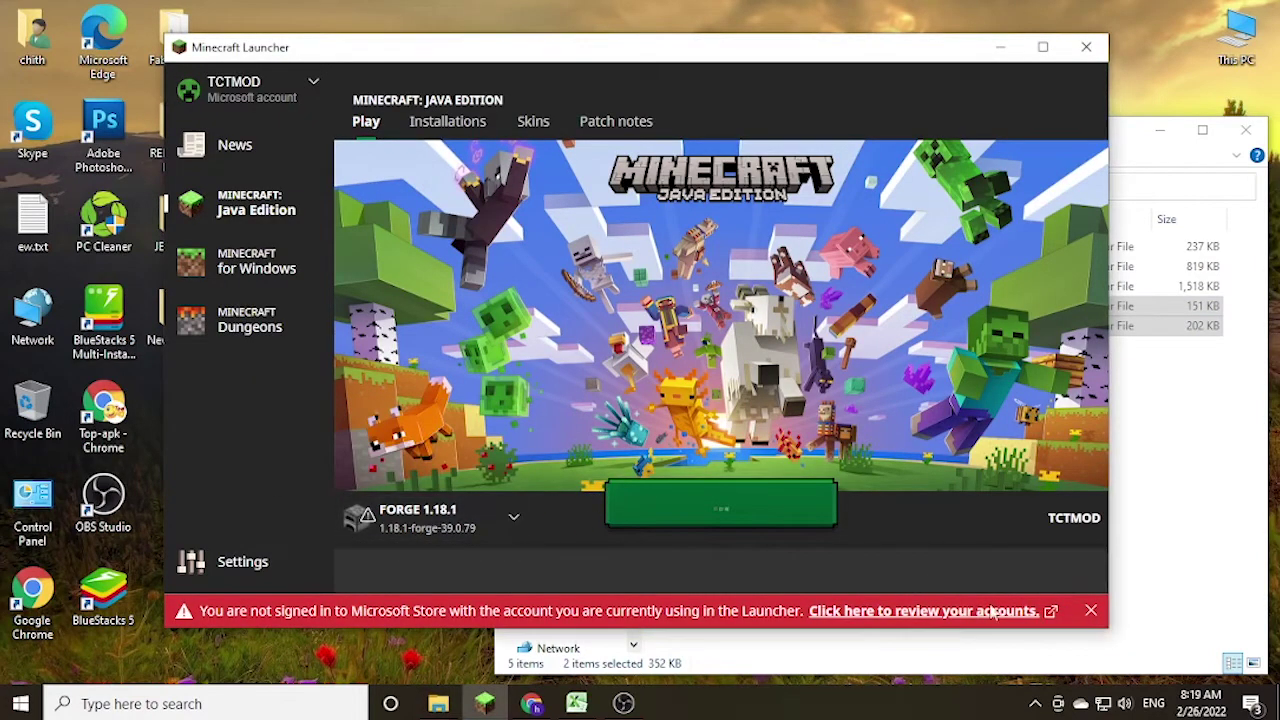
{"action": "left_click", "coordinate": [1035, 703]}
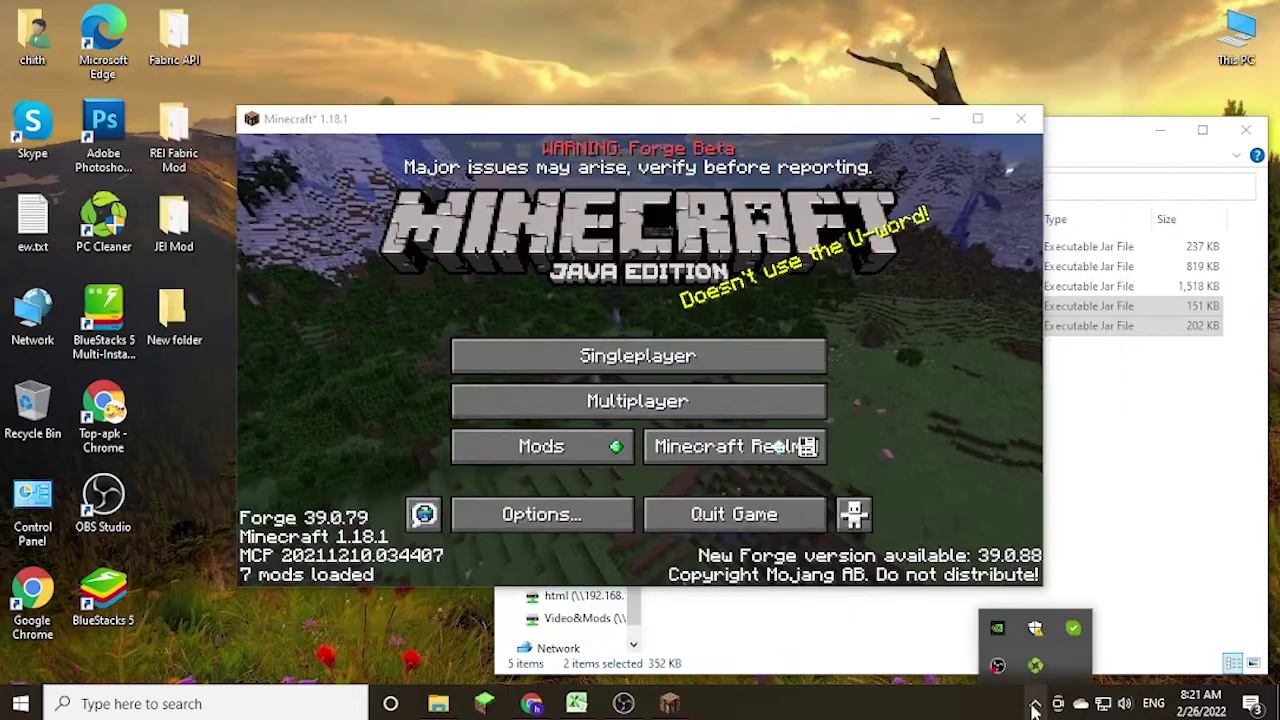
{"action": "left_click", "coordinate": [936, 401]}
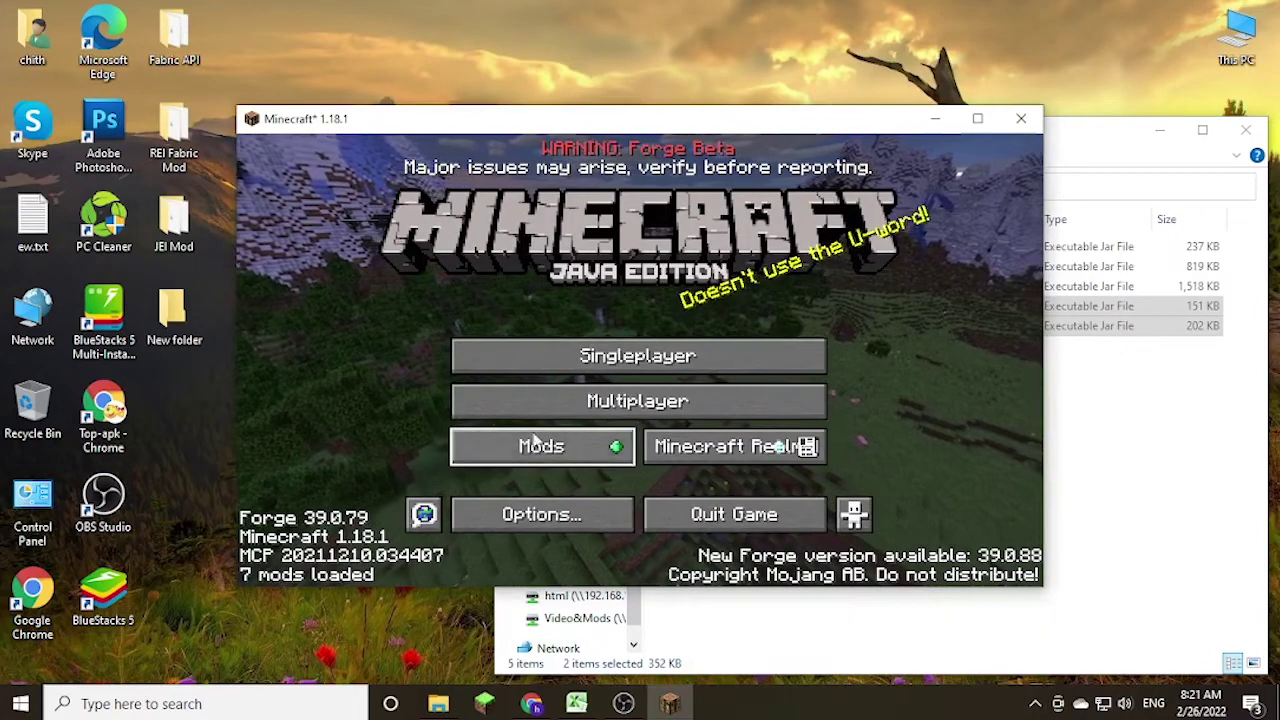
- Examine the Tesseract entry in the game's list of installed mods, and return to the title screen
{"action": "left_click", "coordinate": [540, 446]}
{"action": "scroll", "coordinate": [437, 309], "scroll_direction": "down", "scroll_amount": 1}
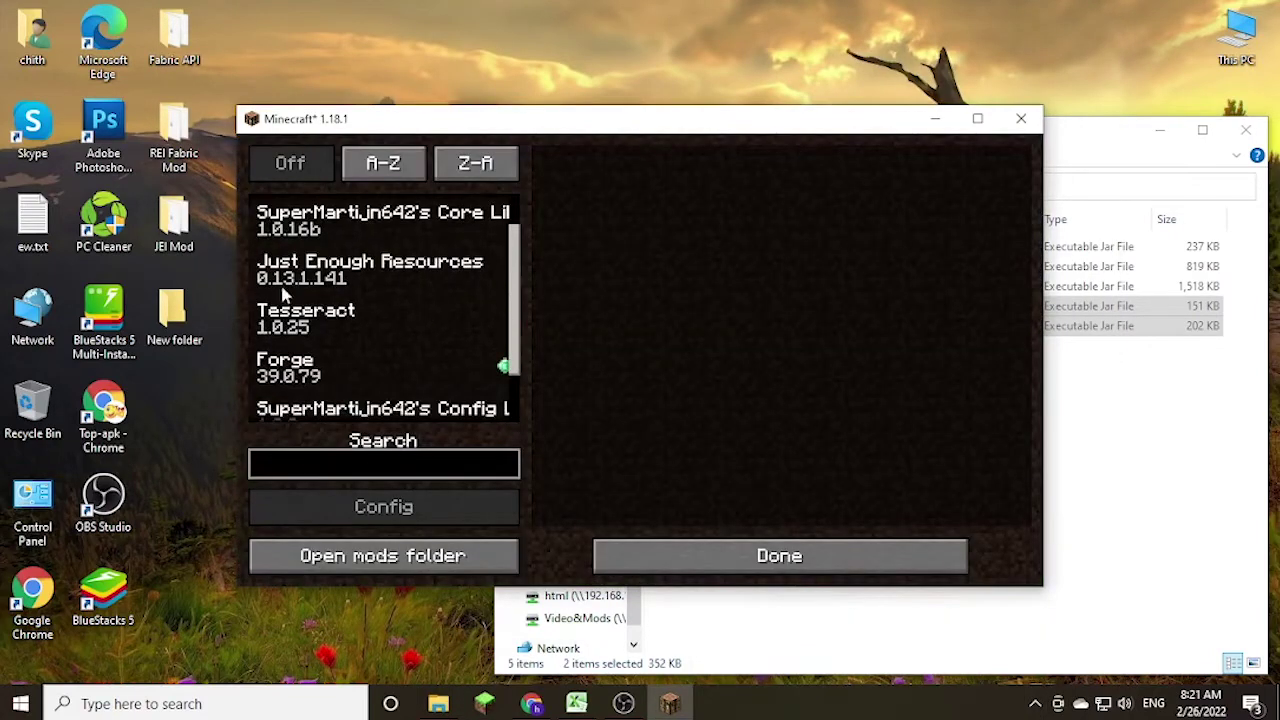
{"action": "left_click", "coordinate": [304, 320]}
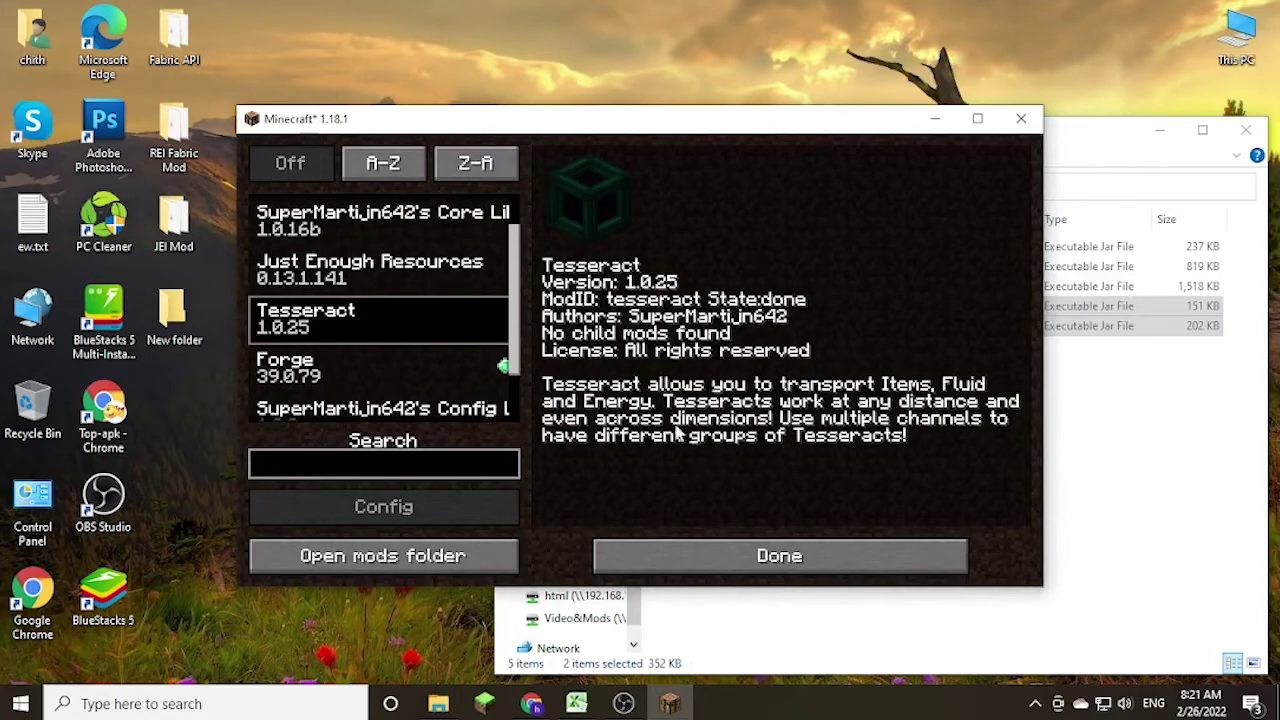
{"action": "mouse_move", "coordinate": [513, 362]}
{"action": "left_mouse_down"}
{"action": "mouse_move", "coordinate": [515, 425]}
{"action": "mouse_move", "coordinate": [513, 383]}
{"action": "left_mouse_up"}
{"action": "scroll", "coordinate": [513, 383], "scroll_direction": "down", "scroll_amount": 1}
{"action": "scroll", "coordinate": [513, 383], "scroll_direction": "up", "scroll_amount": 2}
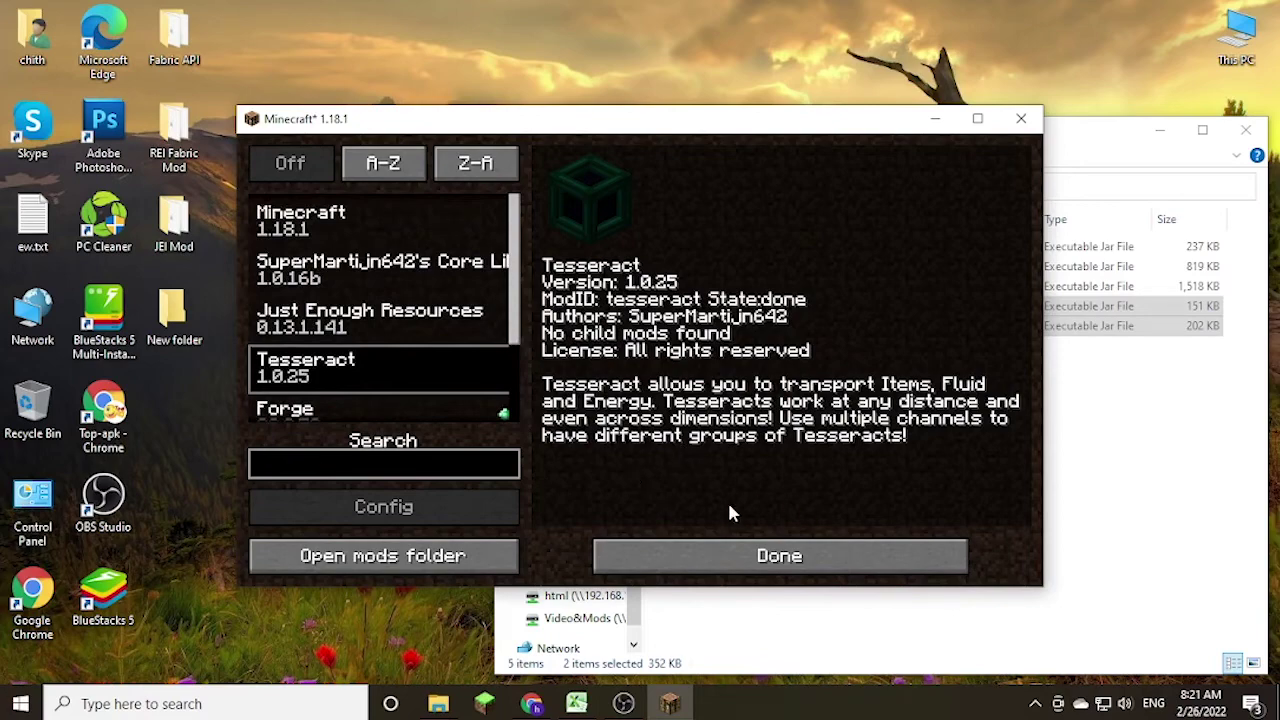
{"action": "left_click", "coordinate": [740, 560]}
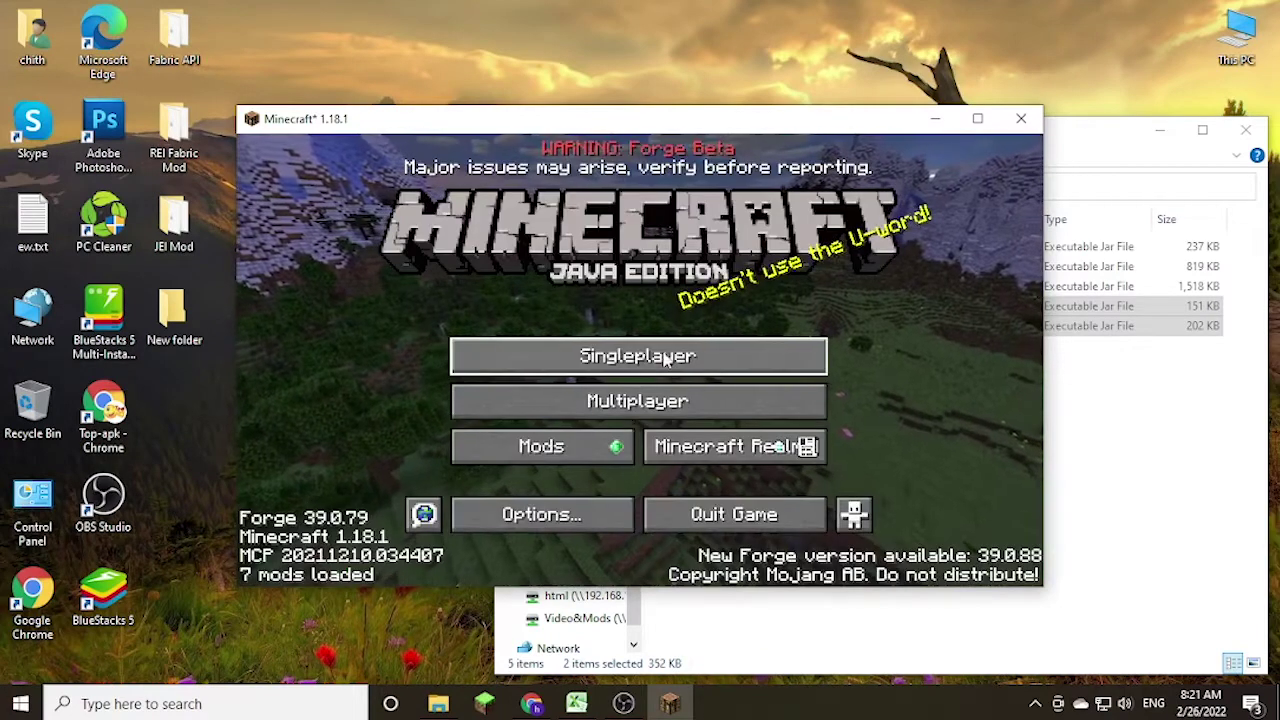
- Look through the game's key binds, including the JEI entries, and return to the title screen
{"action": "left_click", "coordinate": [578, 516]}
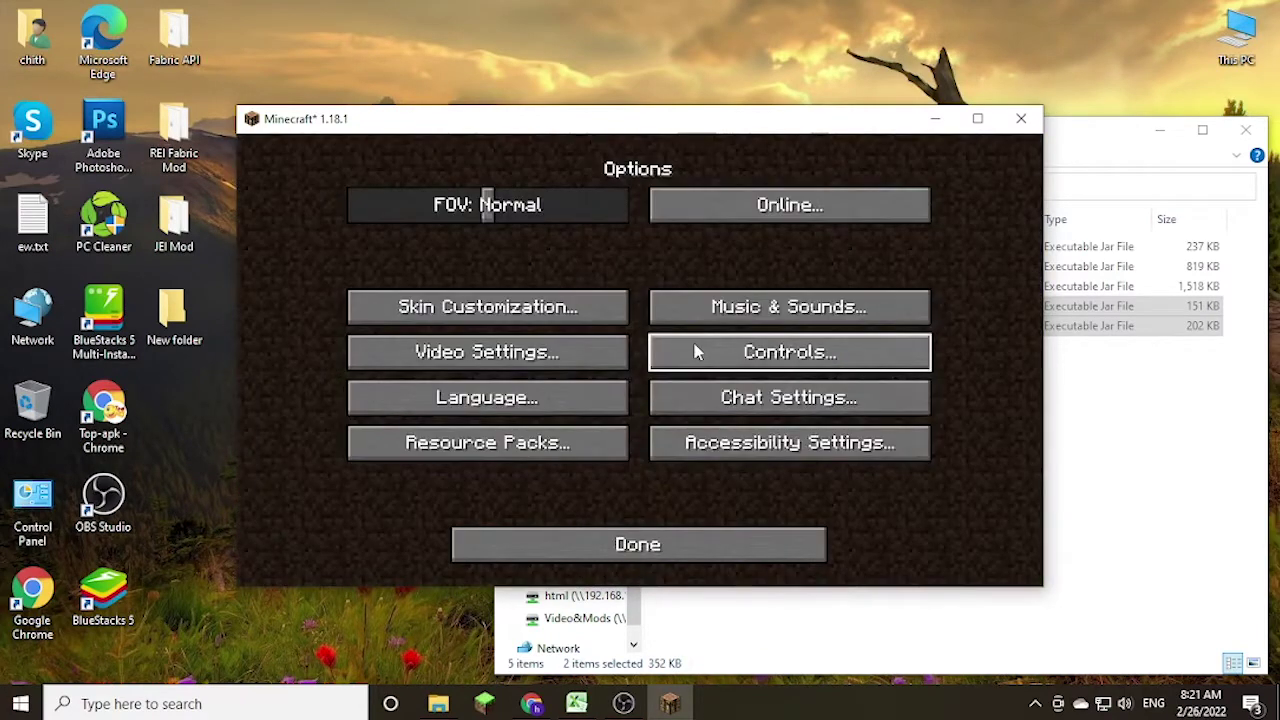
{"action": "left_click", "coordinate": [697, 352]}
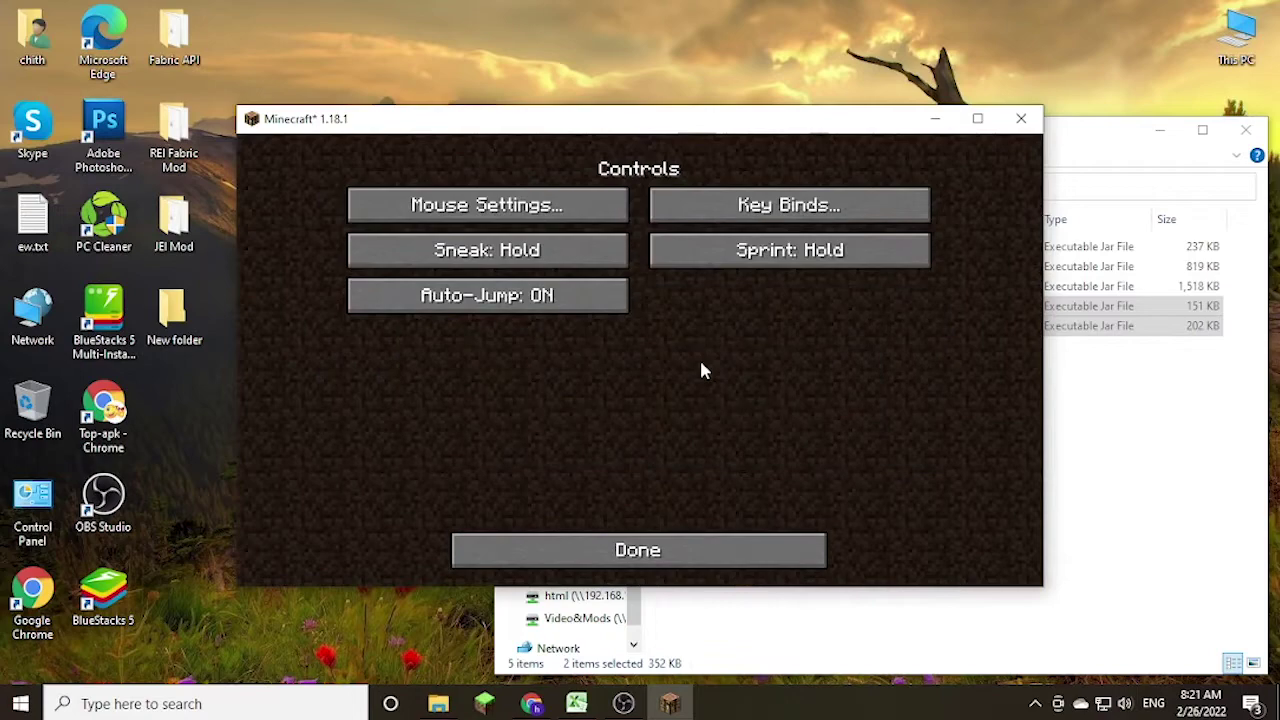
{"action": "left_click", "coordinate": [728, 213]}
{"action": "left_click_drag", "start_coordinate": [990, 205], "coordinate": [957, 491]}
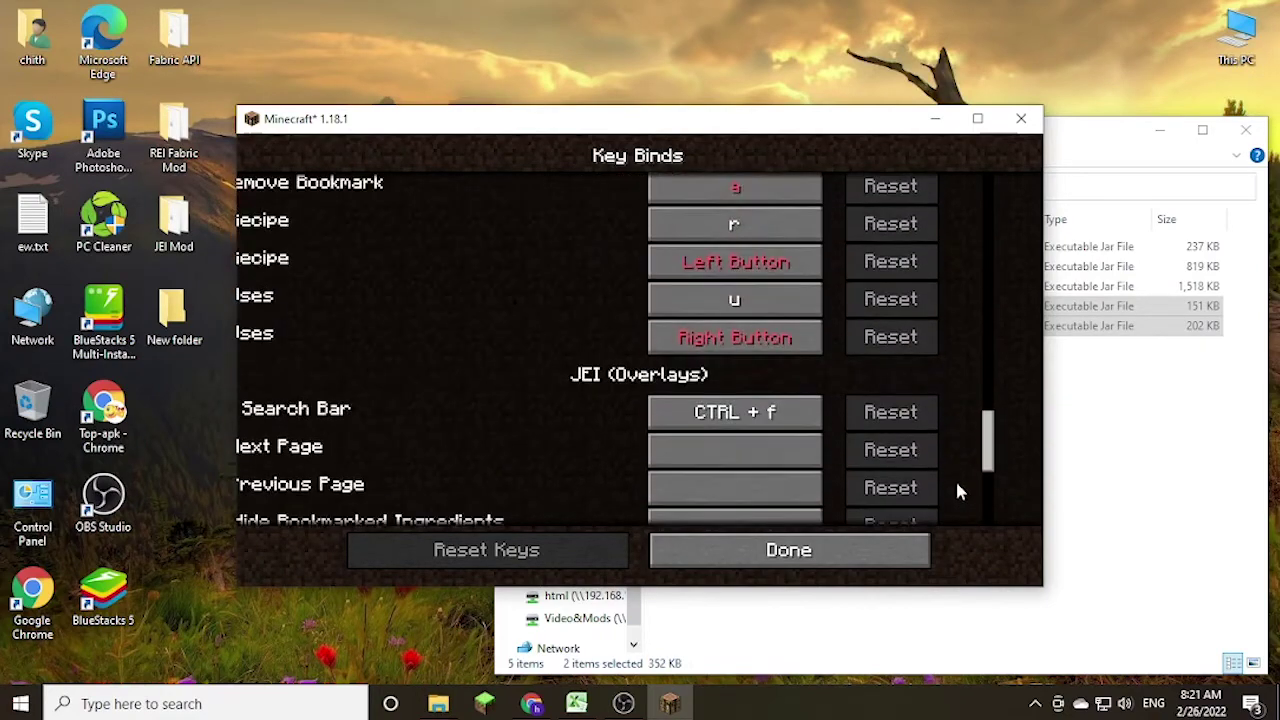
{"action": "left_click", "coordinate": [857, 552]}
{"action": "left_click", "coordinate": [640, 552]}
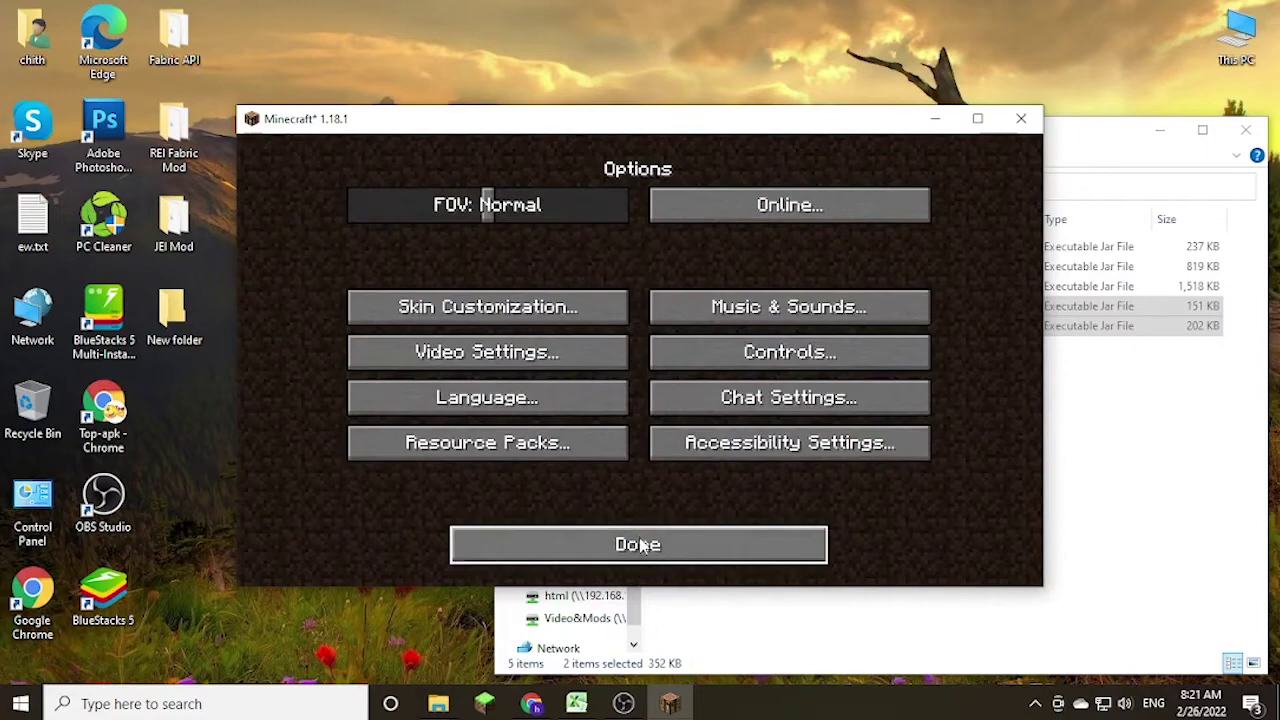
{"action": "left_click", "coordinate": [642, 552]}
- Create a new singleplayer world in Creative game mode and wait for it to load
{"action": "left_click", "coordinate": [660, 355]}
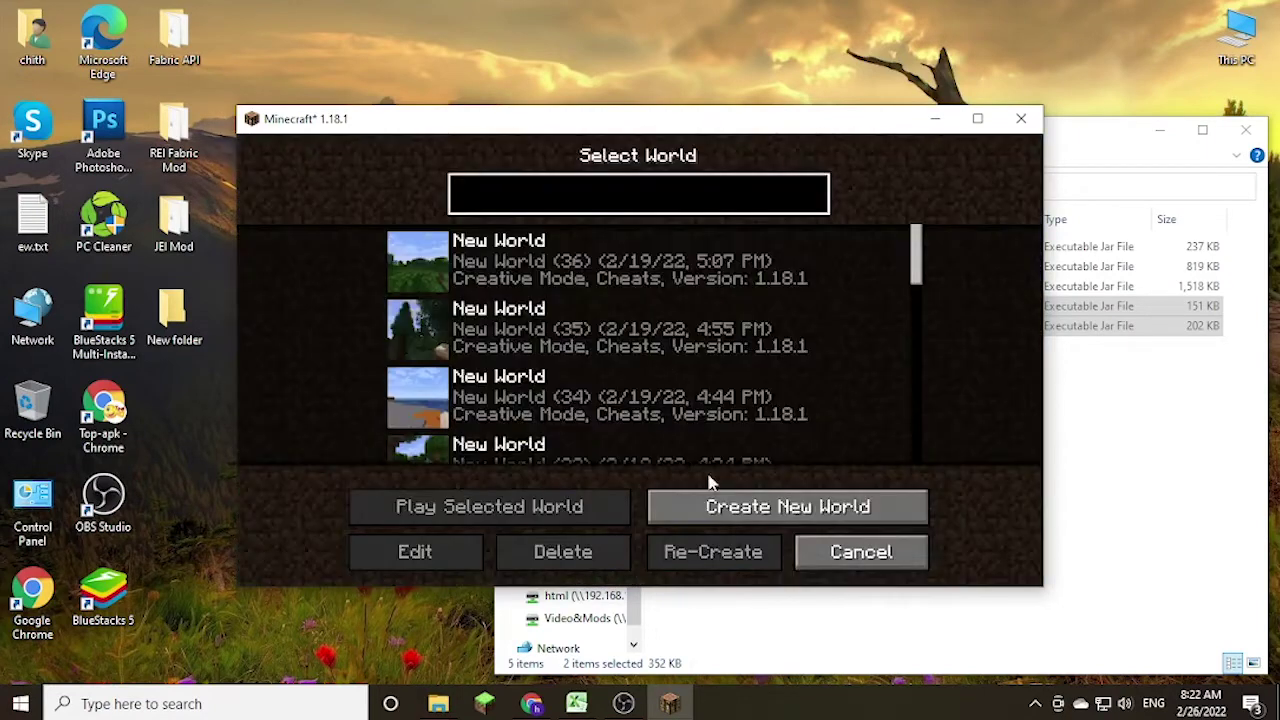
{"action": "left_click", "coordinate": [735, 507]}
{"action": "left_click", "coordinate": [608, 340]}
{"action": "left_click", "coordinate": [610, 342]}
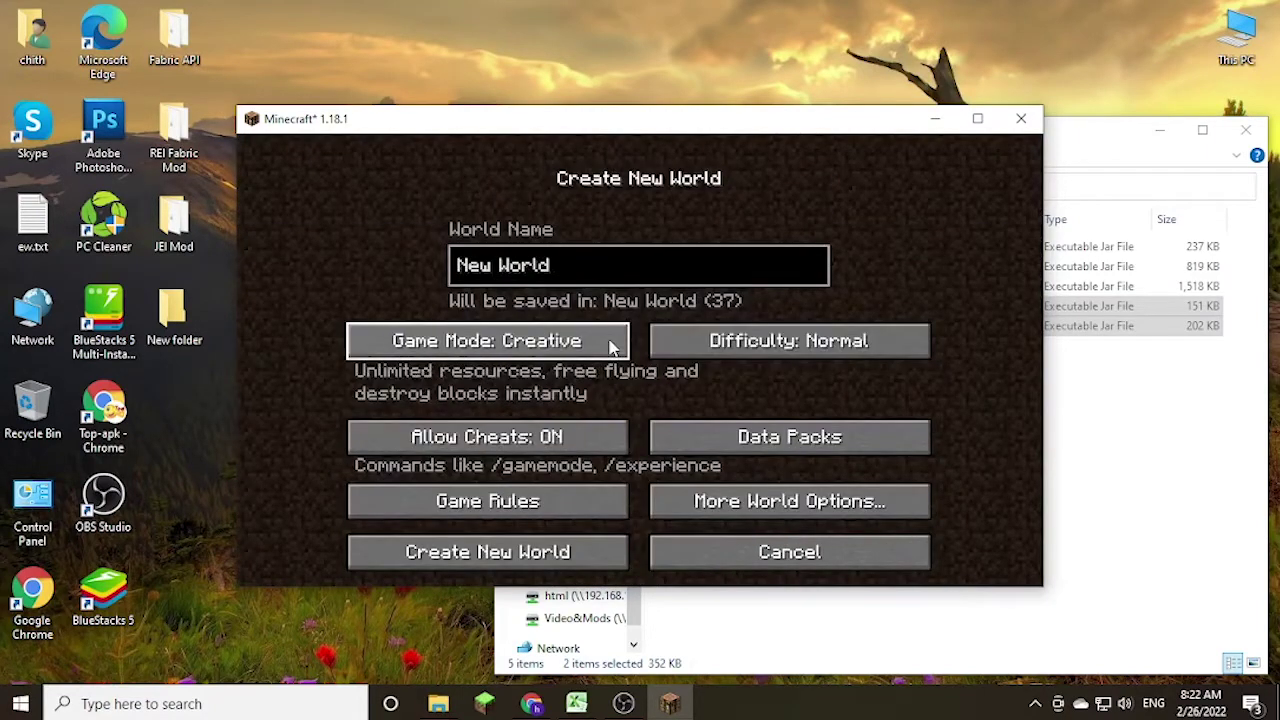
{"action": "left_click", "coordinate": [488, 555]}
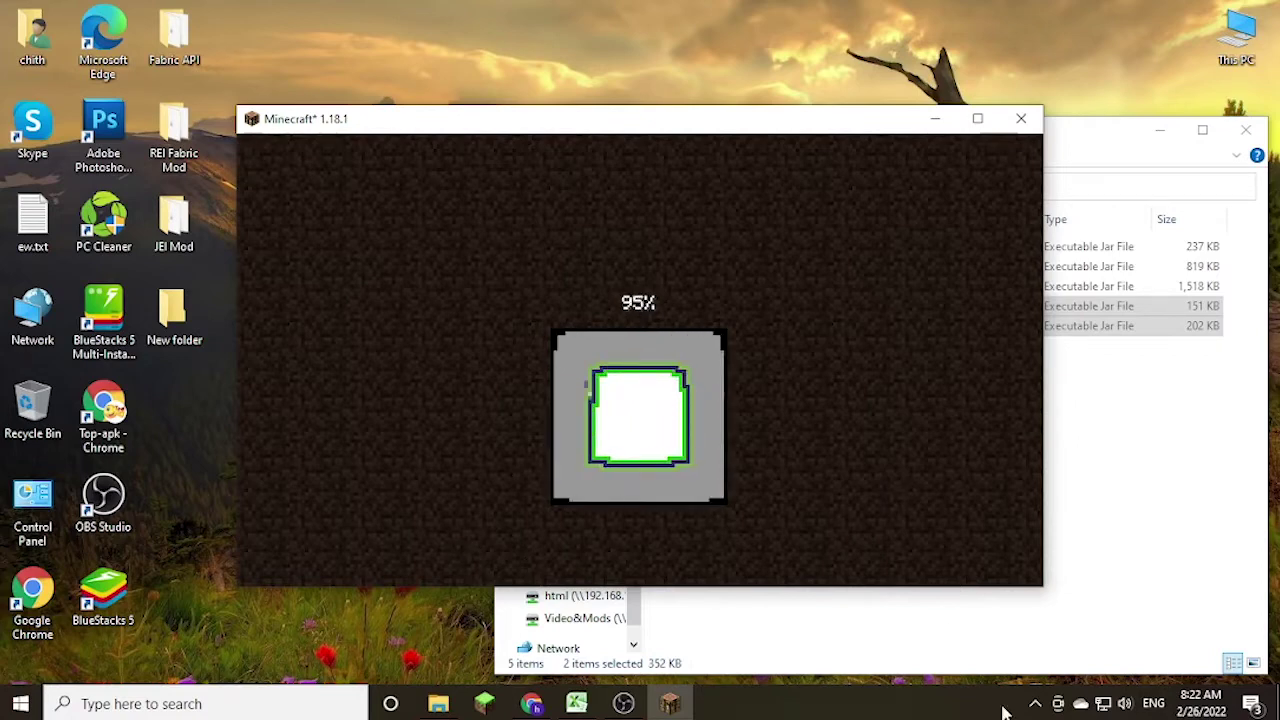
{"action": "left_click", "coordinate": [1035, 703]}
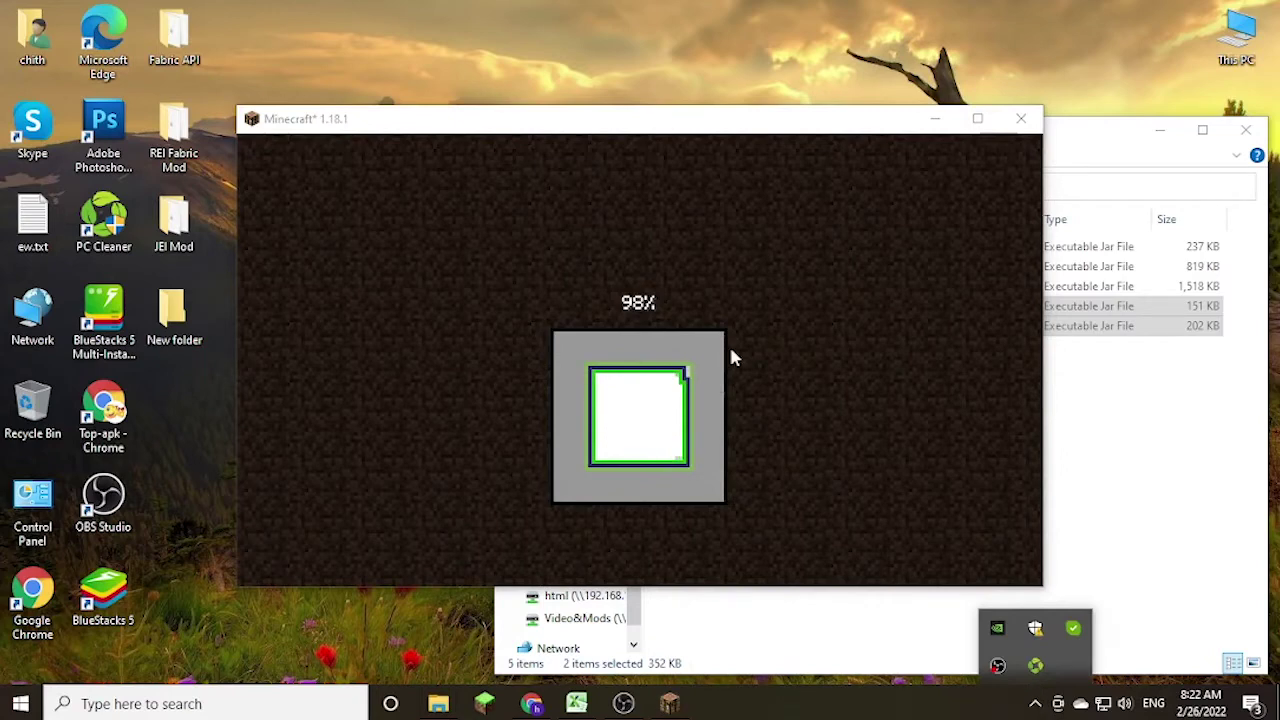
{"action": "left_click", "coordinate": [811, 234]}
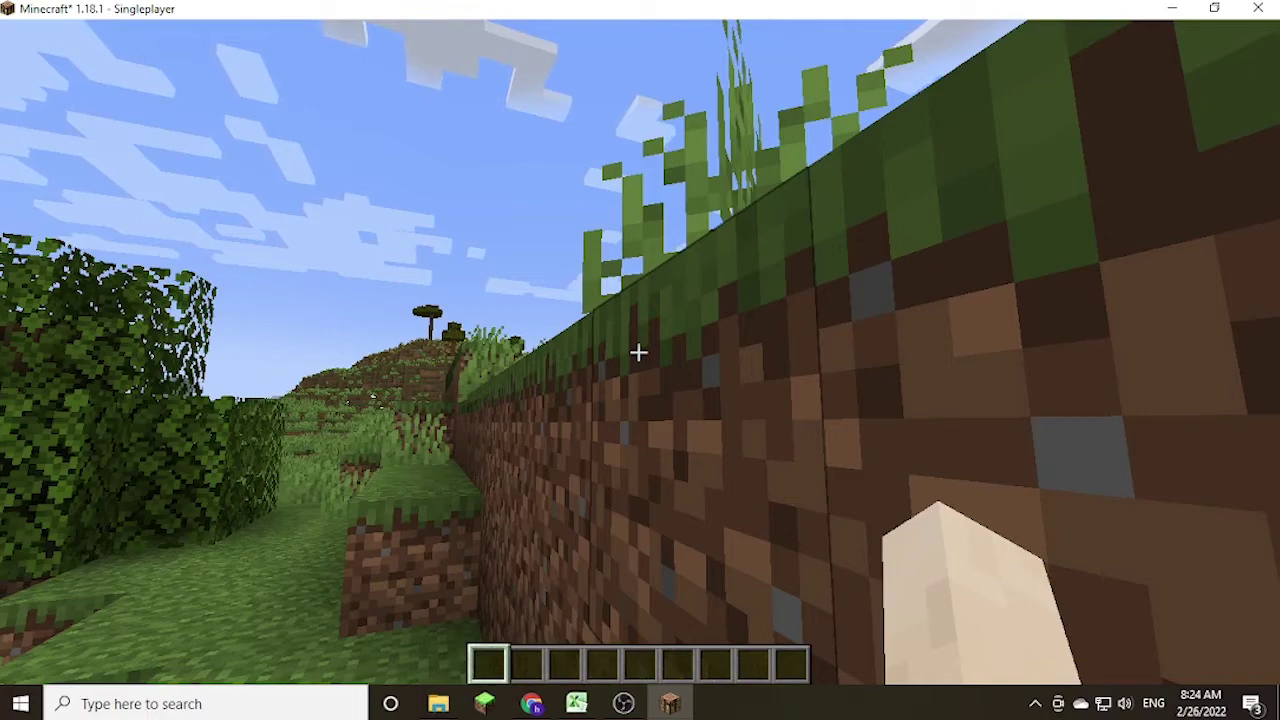
- Look up the Tesseract's crafting recipe on the final page of the JEI item list, and return to the inventory
{"action": "key", "text": "w"}
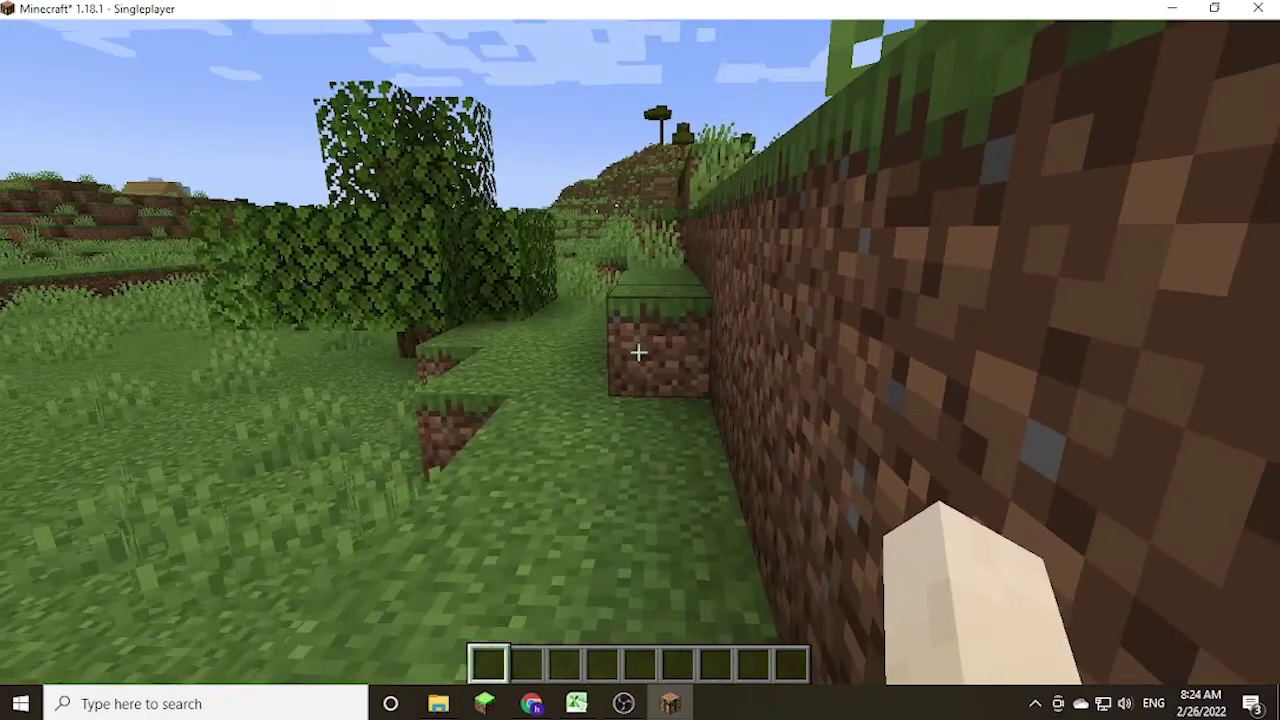
{"action": "key", "text": "e"}
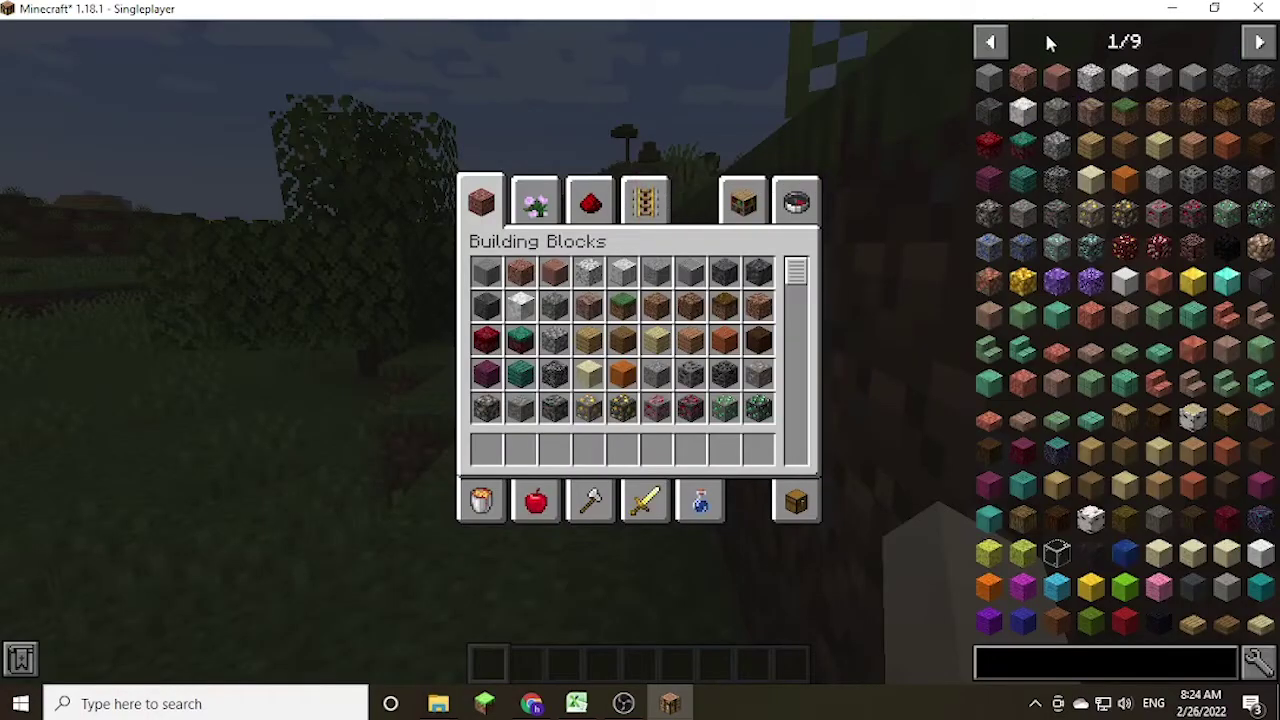
{"action": "left_click", "coordinate": [992, 38]}
{"action": "left_click", "coordinate": [1057, 553]}
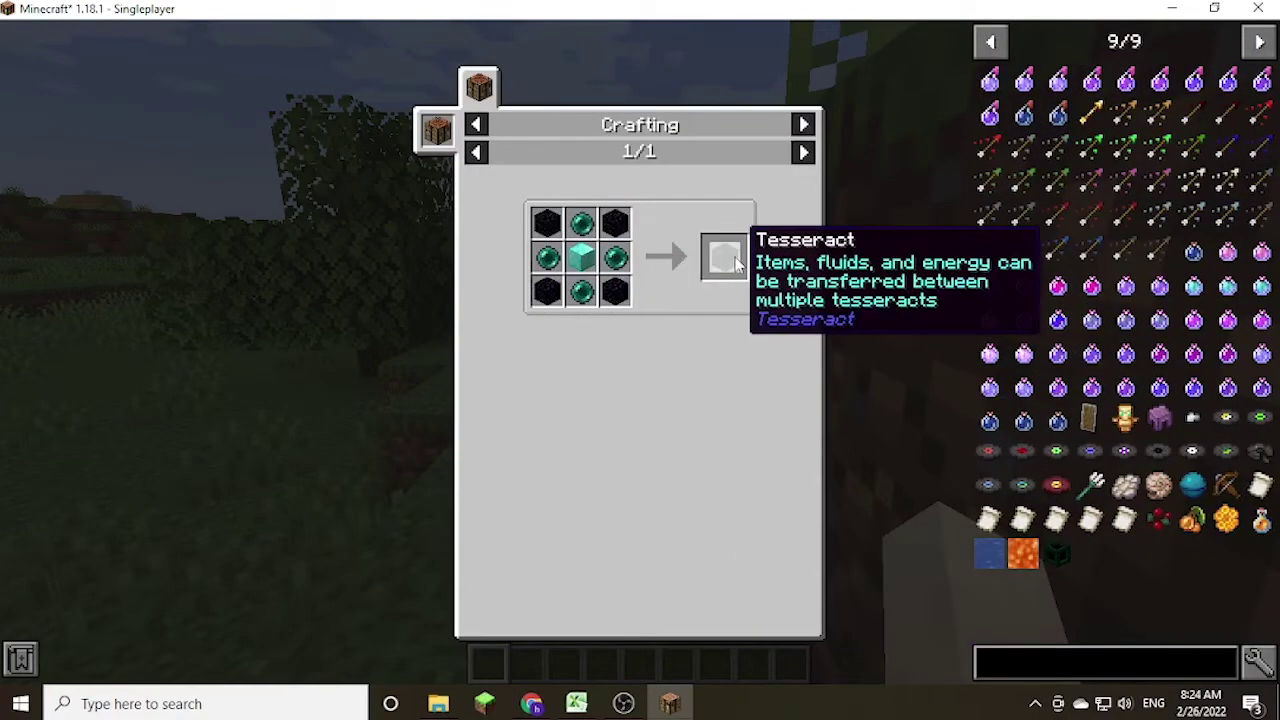
{"action": "key", "text": "Escape"}
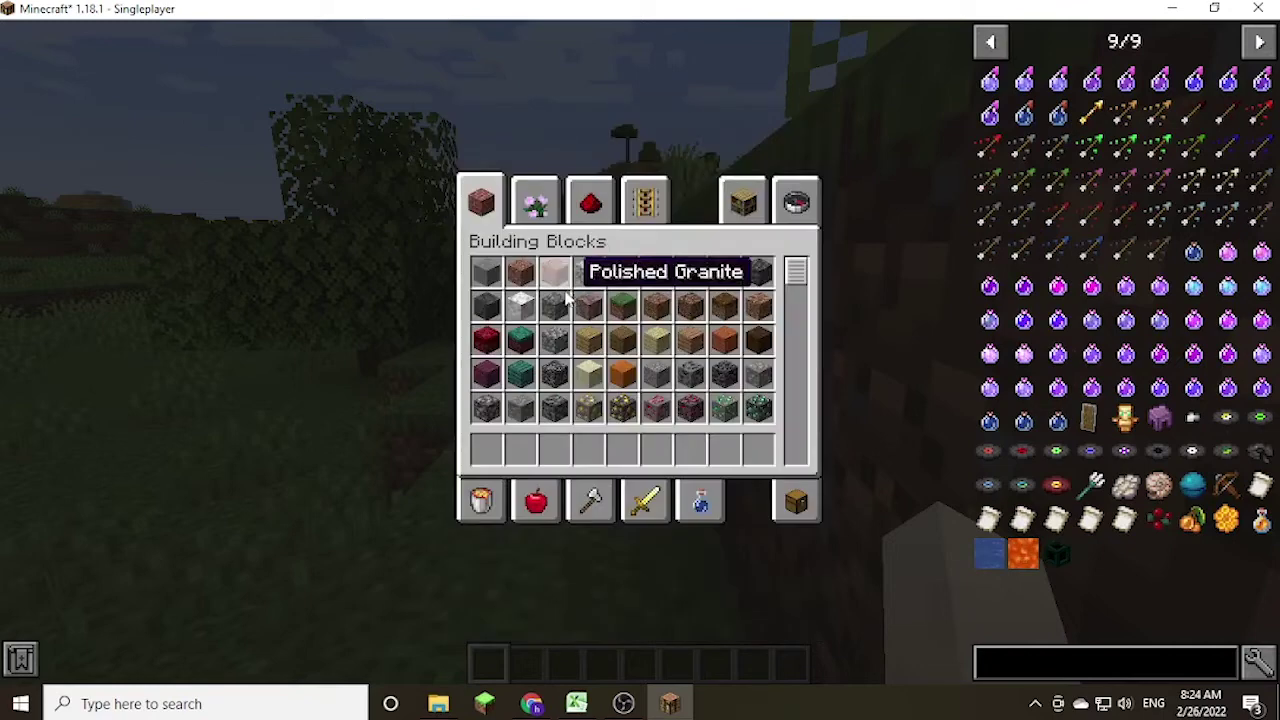
- Browse the Miscellaneous category of the creative inventory
{"action": "left_click", "coordinate": [481, 500]}
{"action": "scroll", "coordinate": [517, 405], "scroll_direction": "down", "scroll_amount": 6}
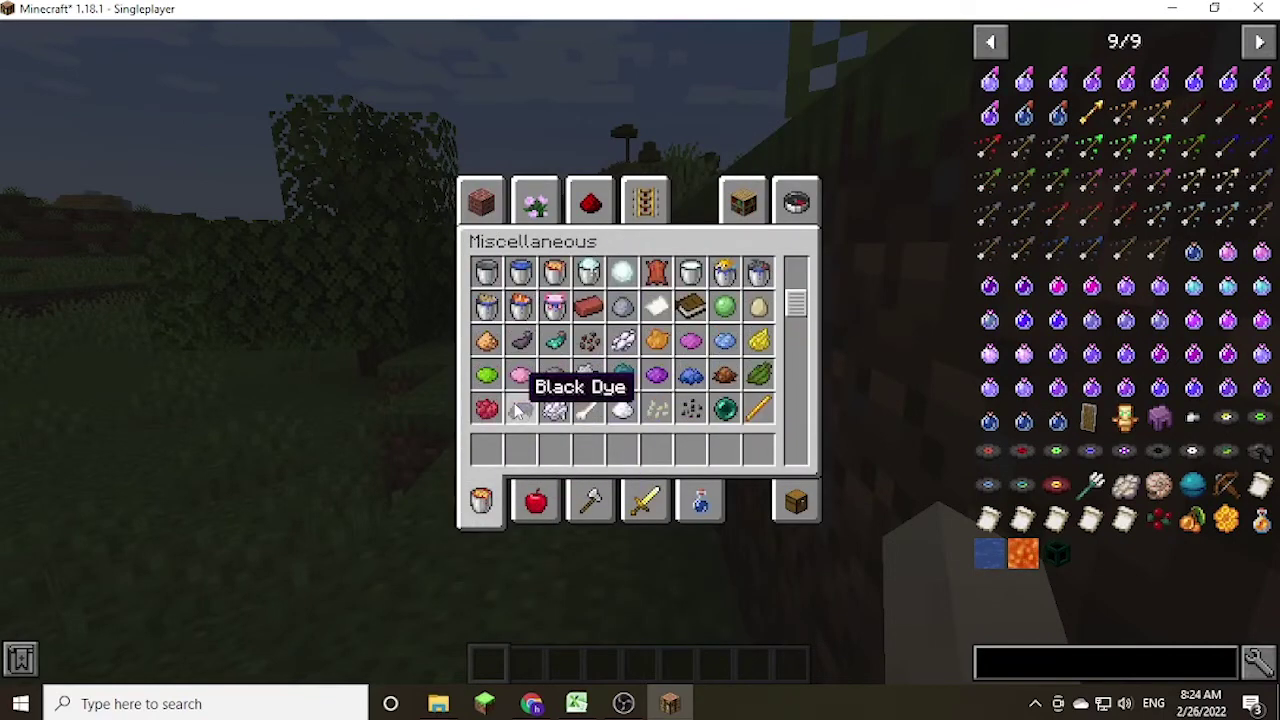